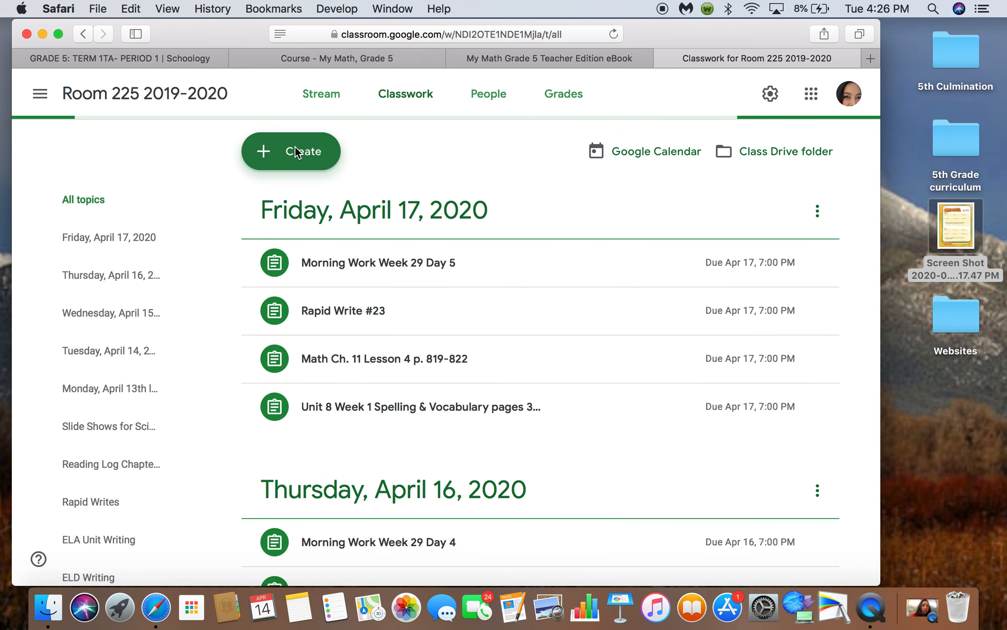
Create a new classwork topic named Math.
click(298, 151)
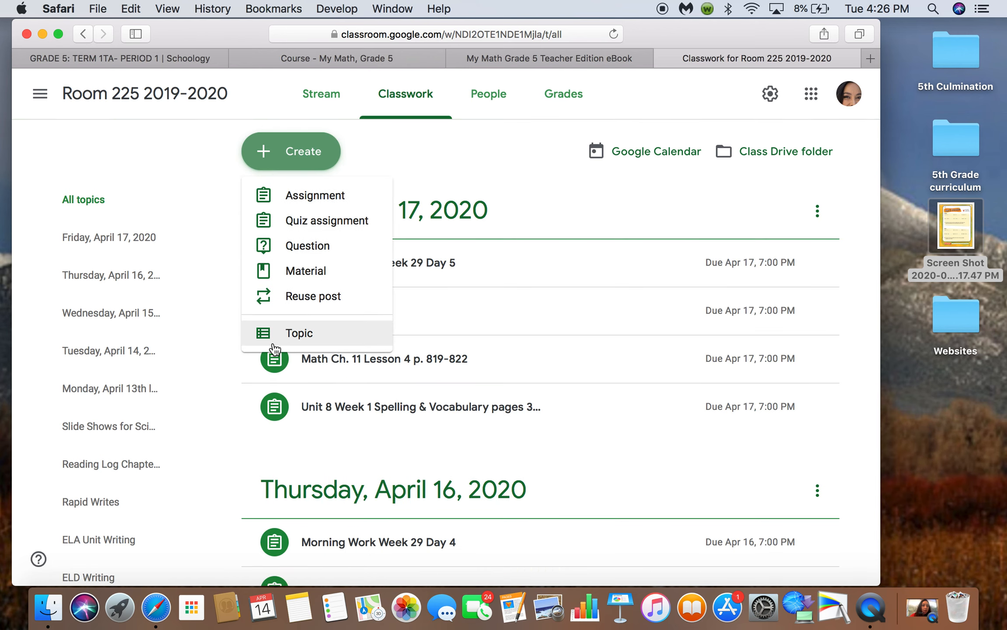
click(284, 333)
text(Math)
click(533, 376)
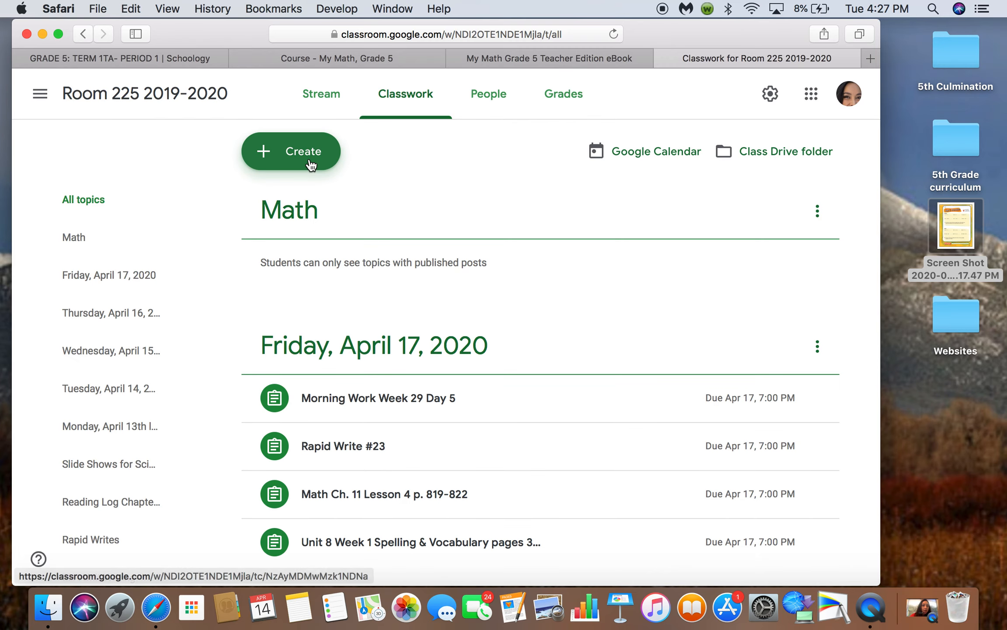
Start a new classwork assignment and title it "Am I Ready Ch 11".
click(299, 150)
click(314, 205)
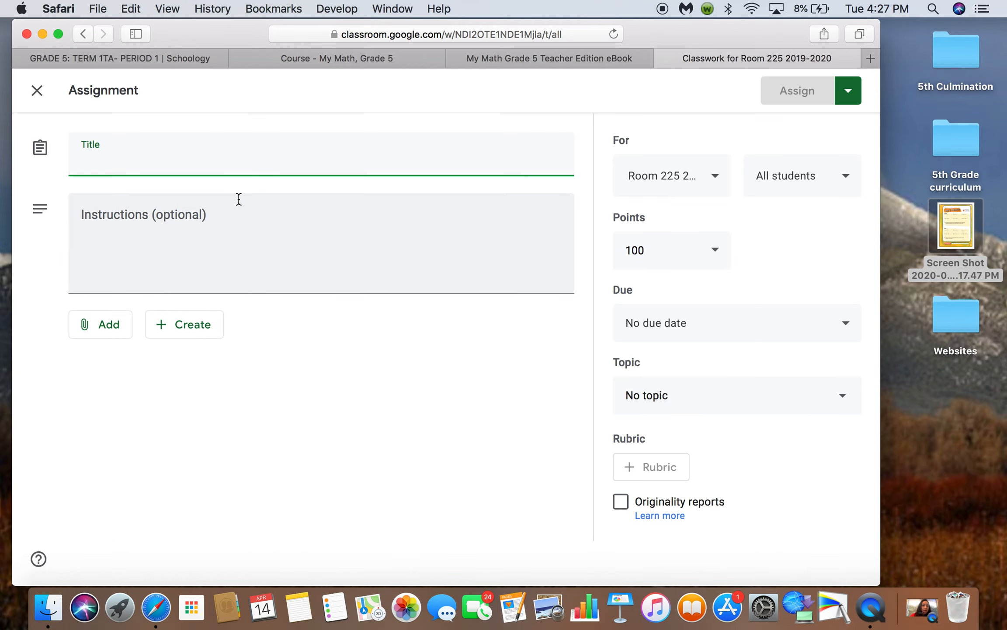
text(AM)
text(m)
text( I Read)
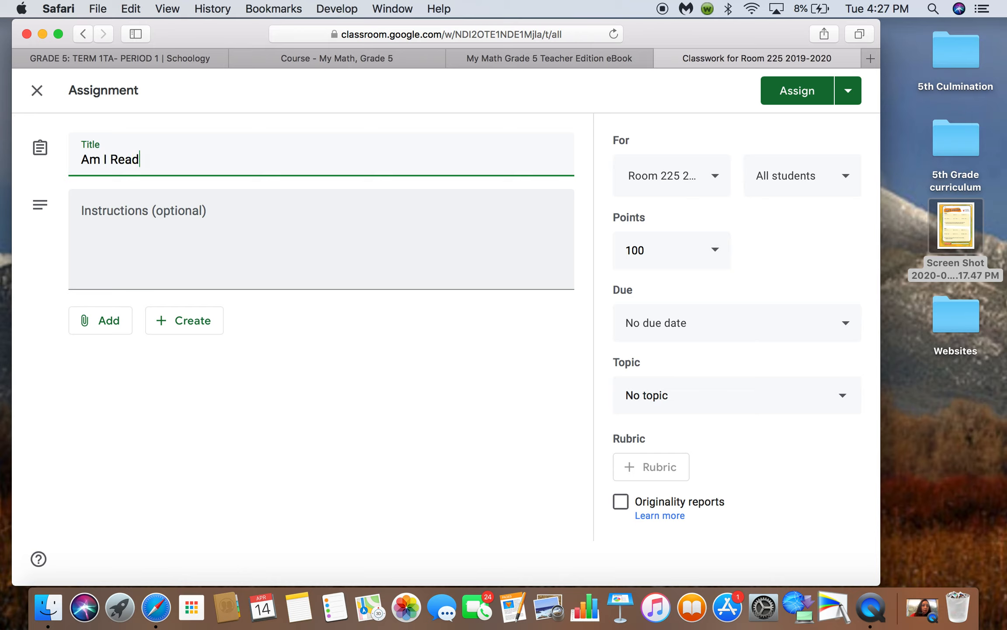
text(y Ch 11)
Enter the assignment instructions "watch video on how to turn in class work".
click(239, 220)
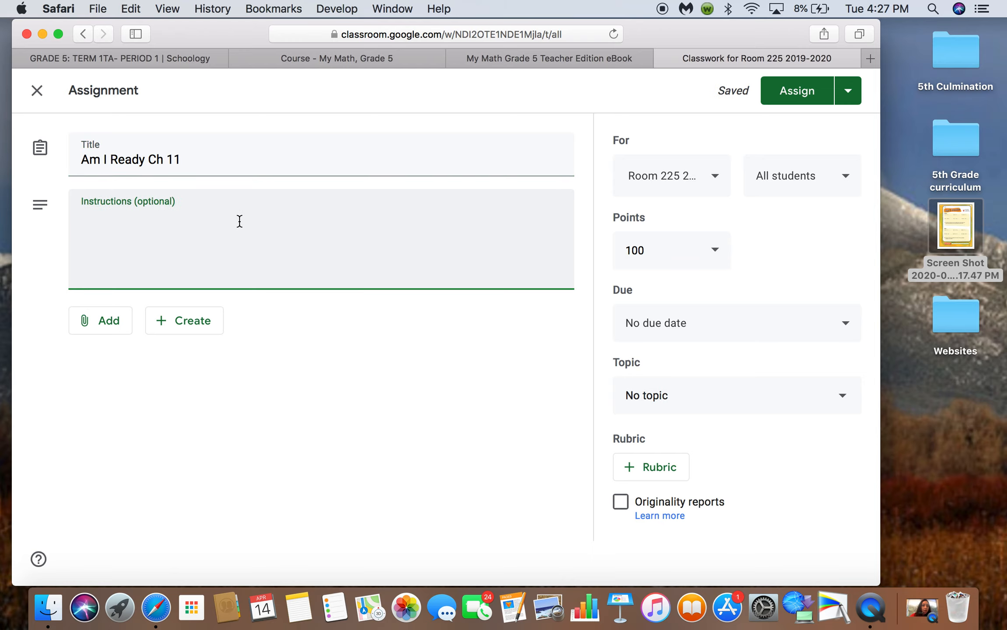
text(wa)
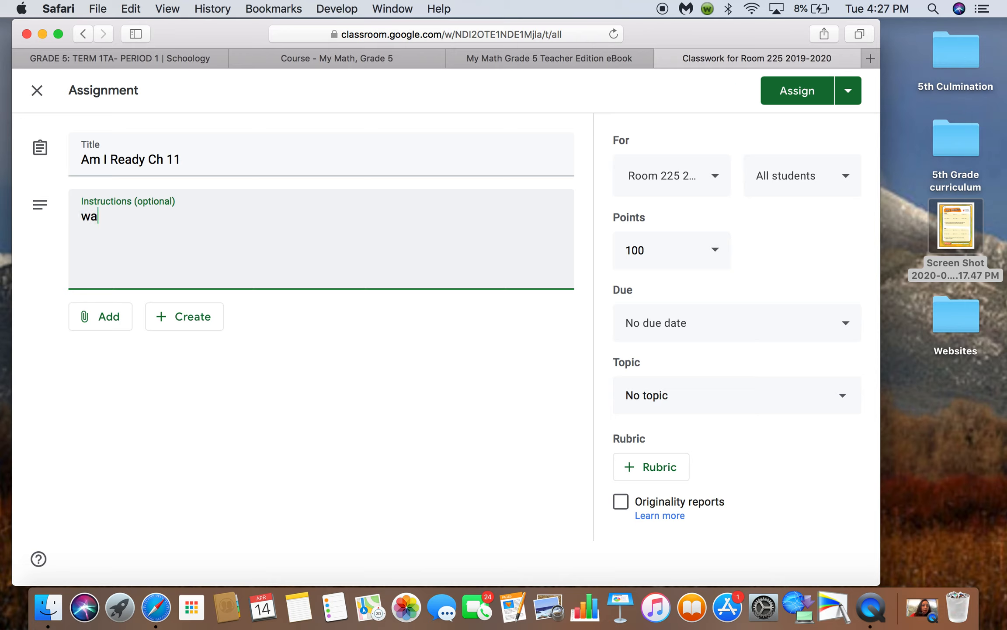
text(tch video on how)
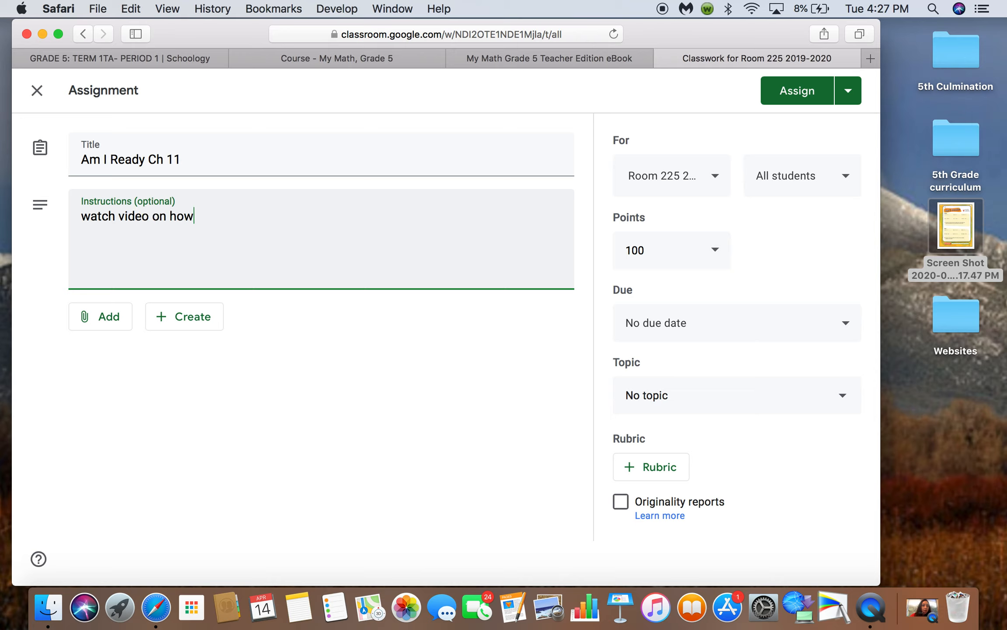
text( to turn in classro)
key(BackSpace)
text(work)
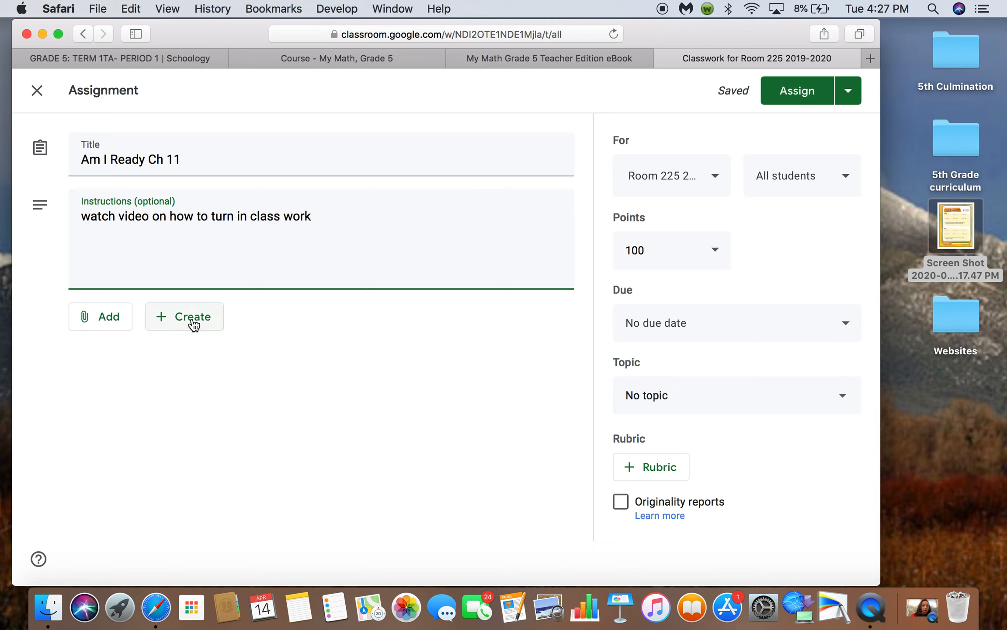
Attach the "5th Grade Math Chapter 11 Am I Ready" slides from Google Drive and choose to make a copy for each student.
click(113, 321)
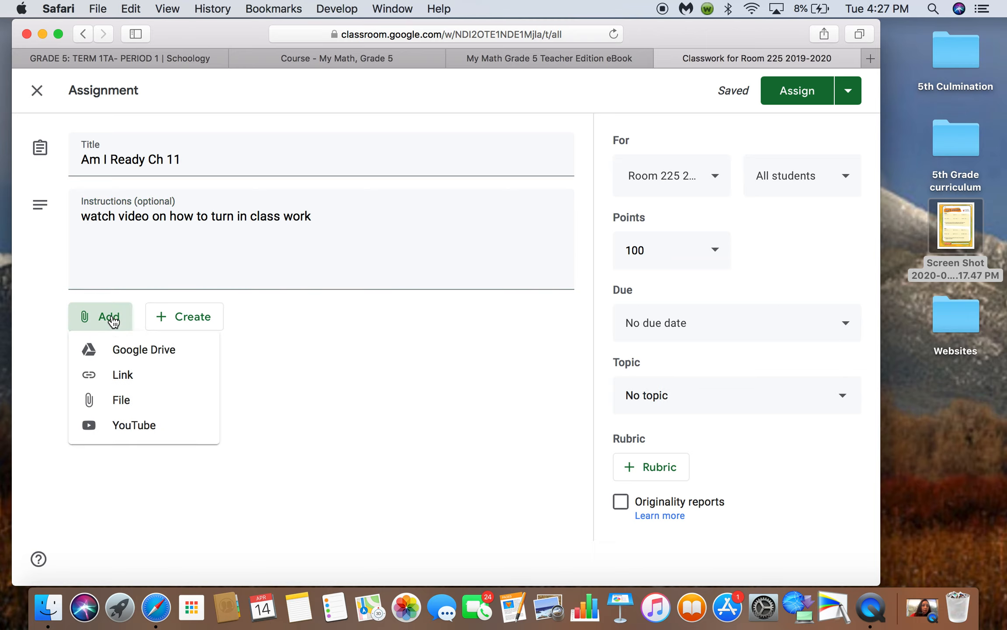
click(138, 350)
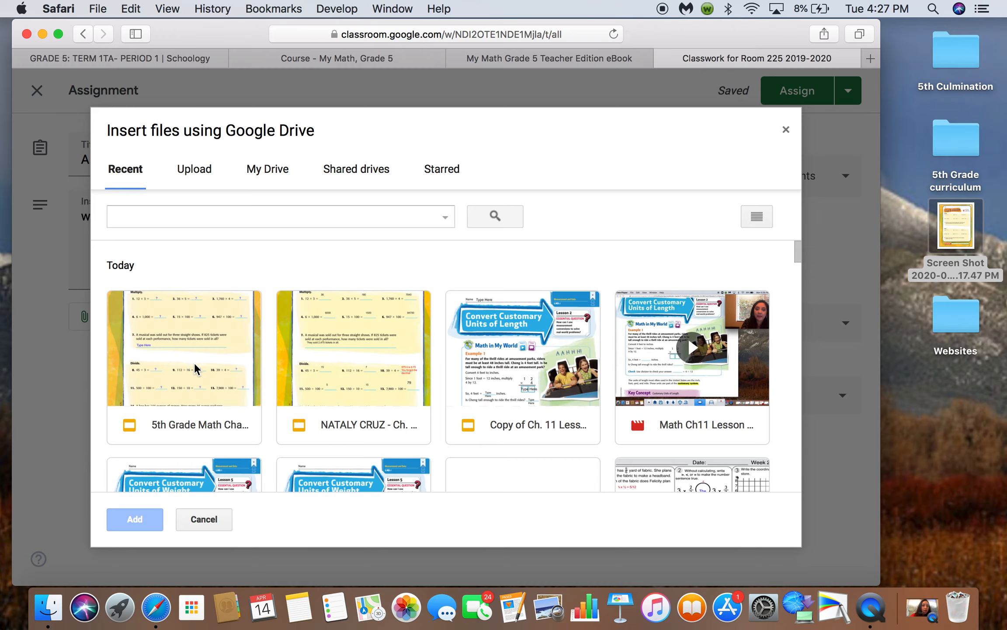
click(230, 414)
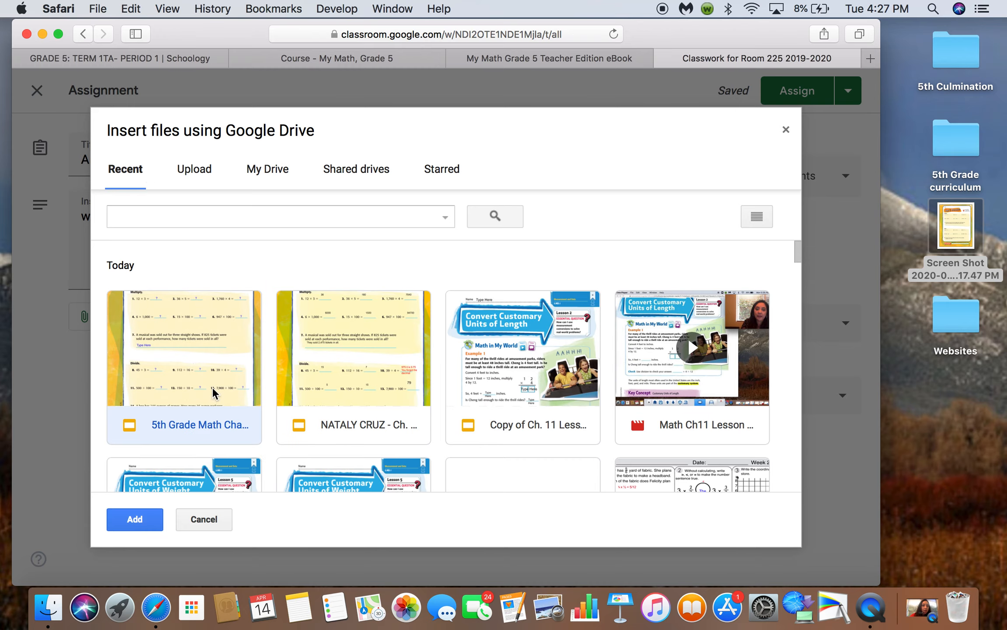
click(134, 518)
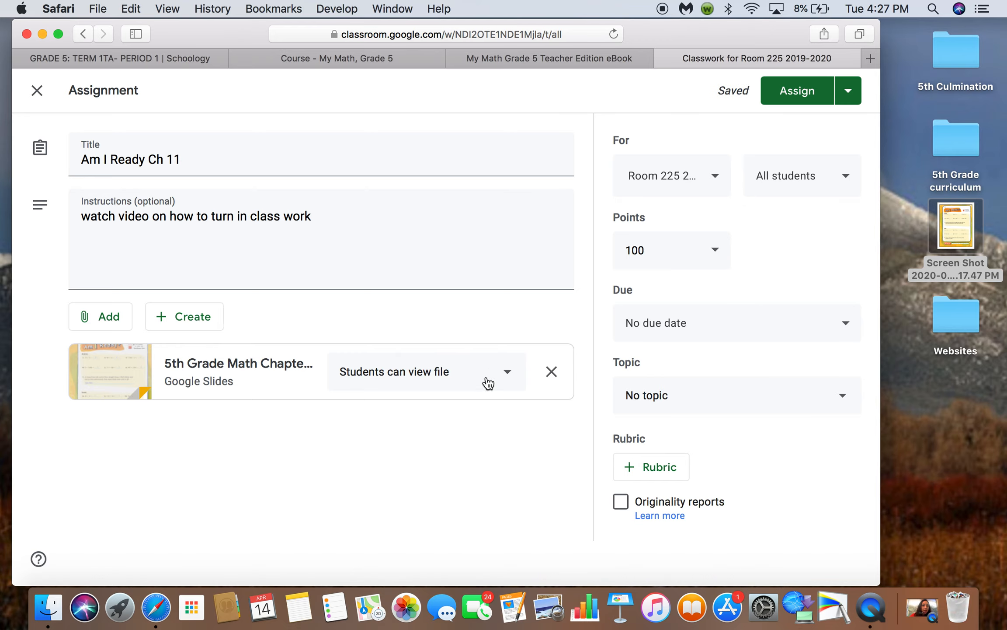
click(509, 372)
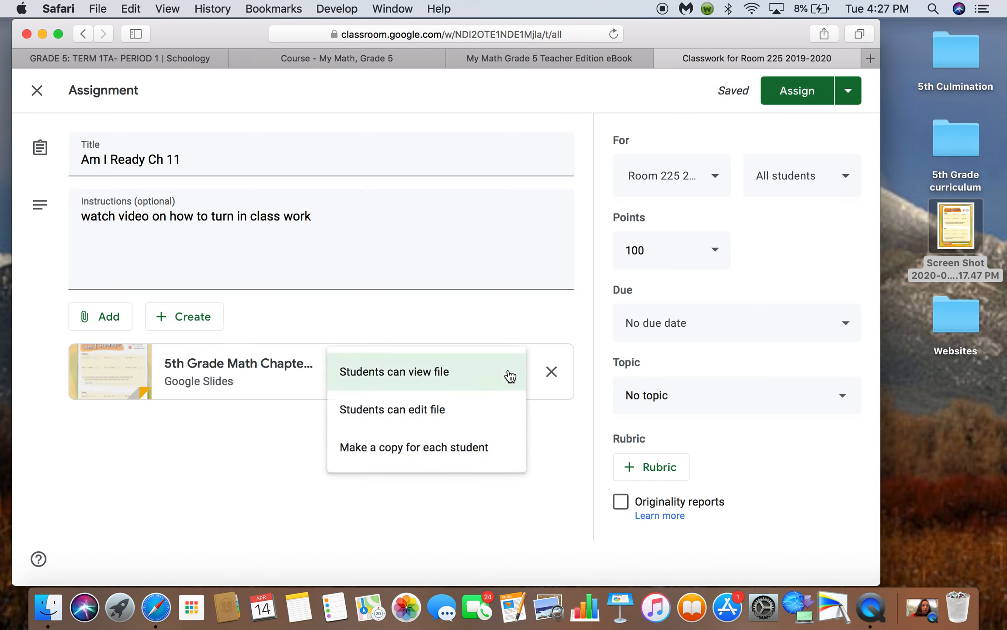
click(481, 448)
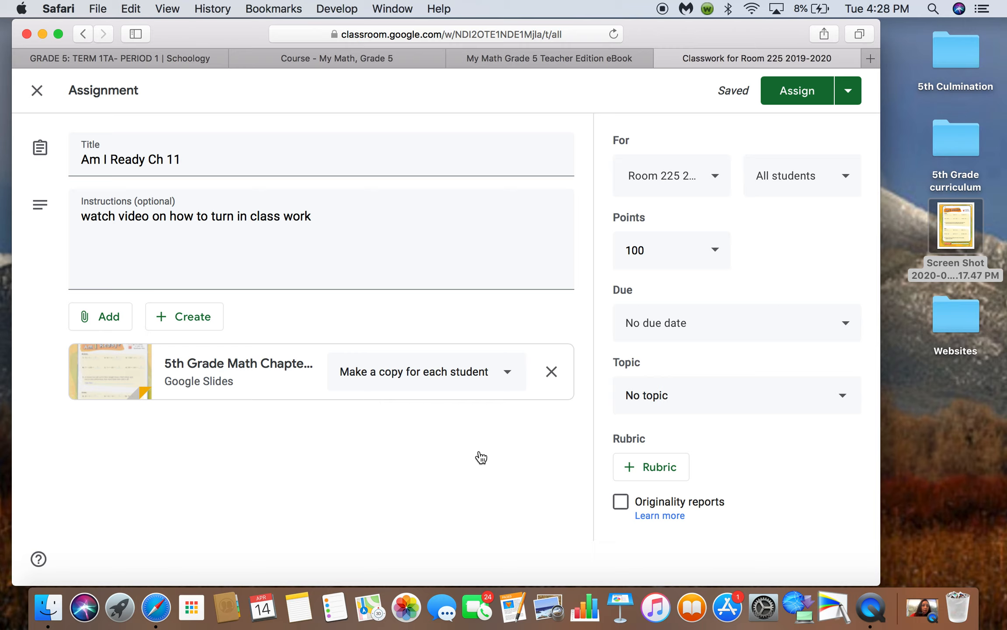
click(513, 375)
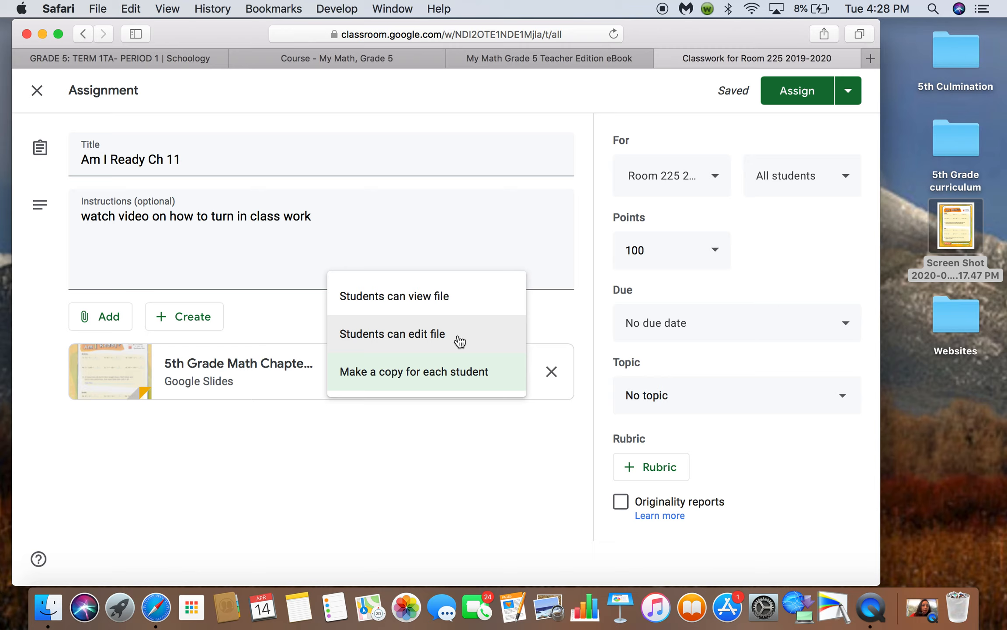
click(449, 377)
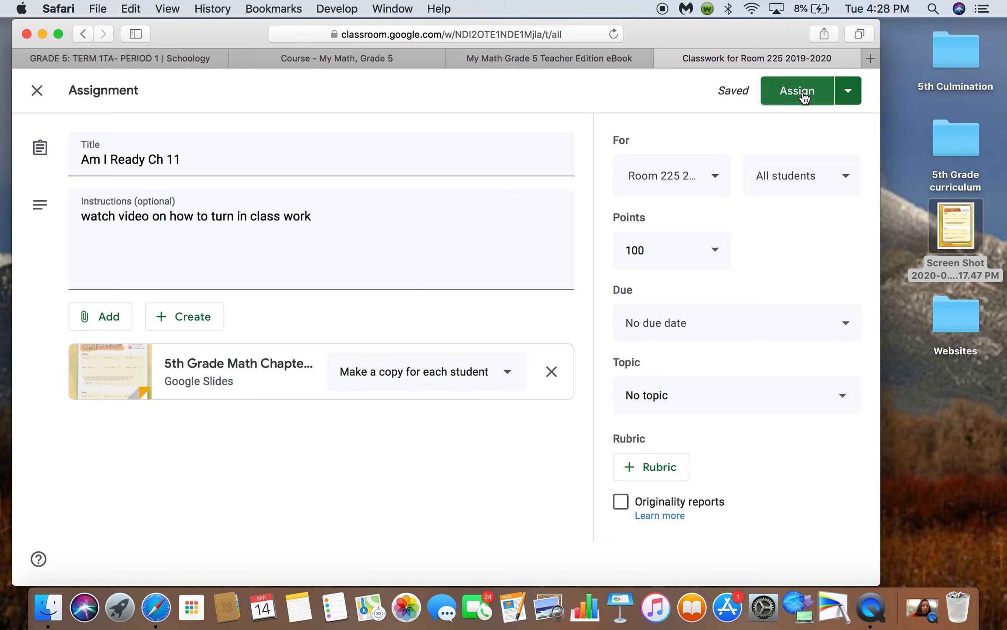
Set the assignment's points to 14.
click(716, 250)
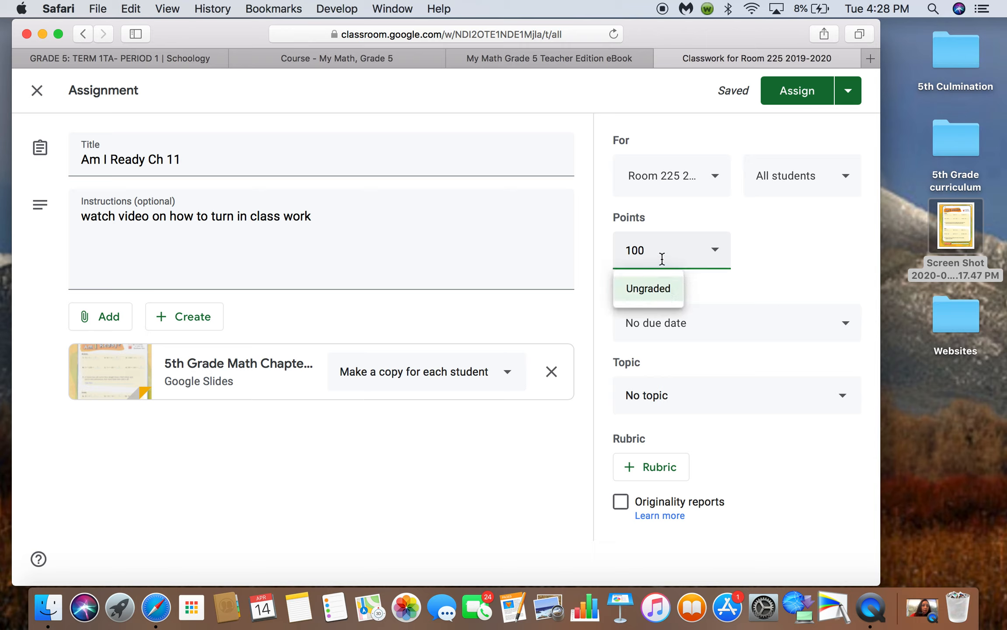
text(14)
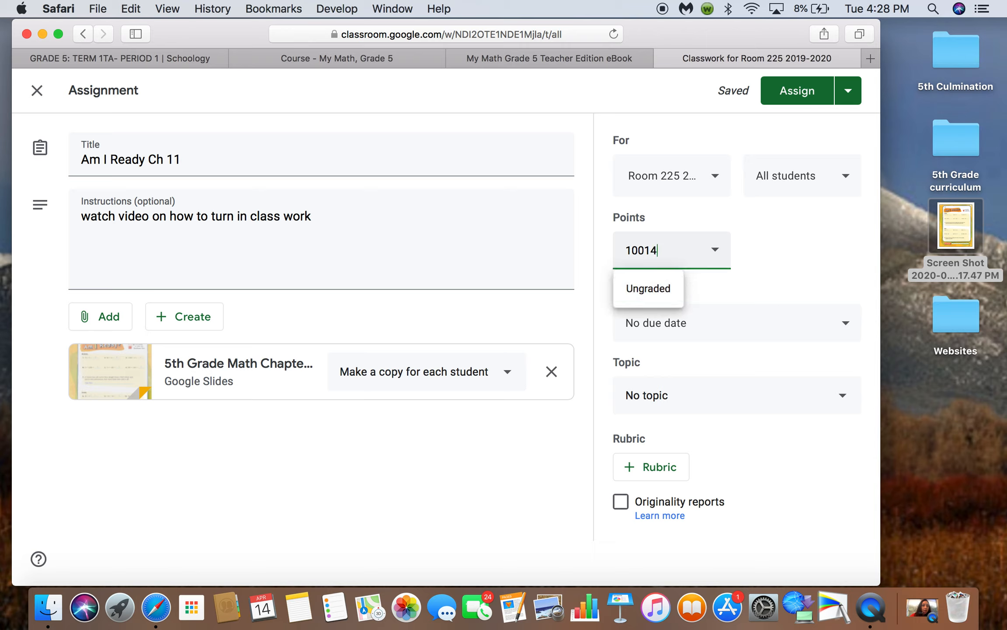
key(BackSpace)
key(BackSpace)
click(744, 288)
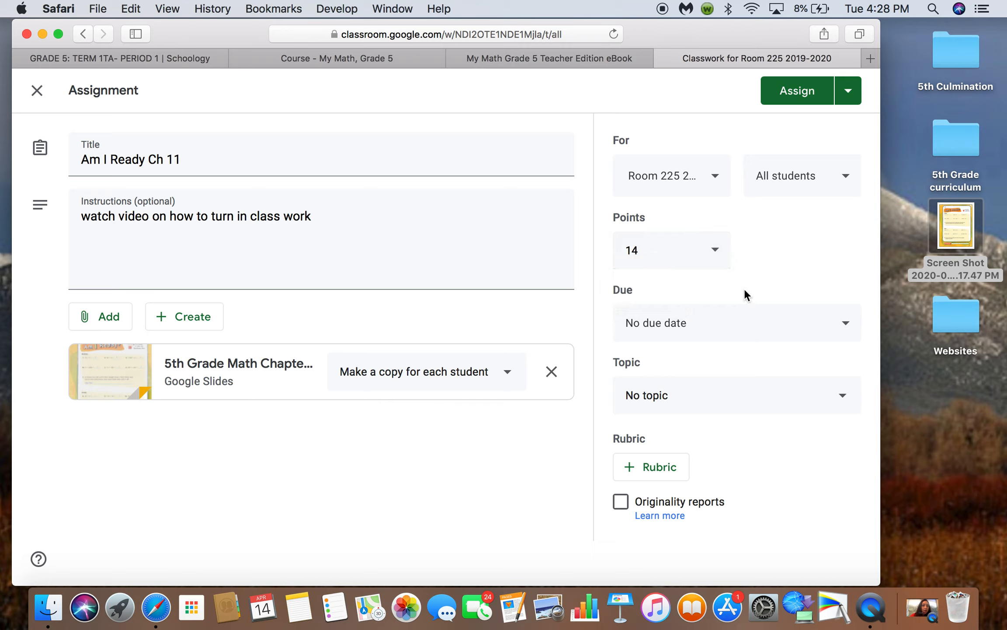
Mark the assignment as Ungraded.
click(716, 254)
click(657, 292)
Set the assignment's due date to April 16, 2020 at 3:00 PM and place it under the Math topic.
click(848, 326)
click(775, 387)
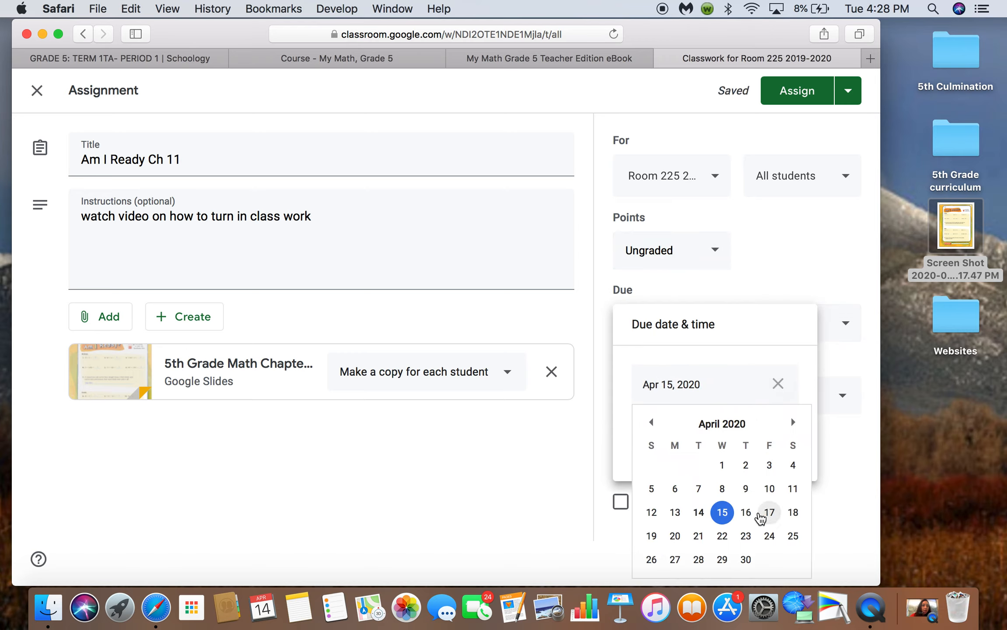
click(753, 514)
click(748, 436)
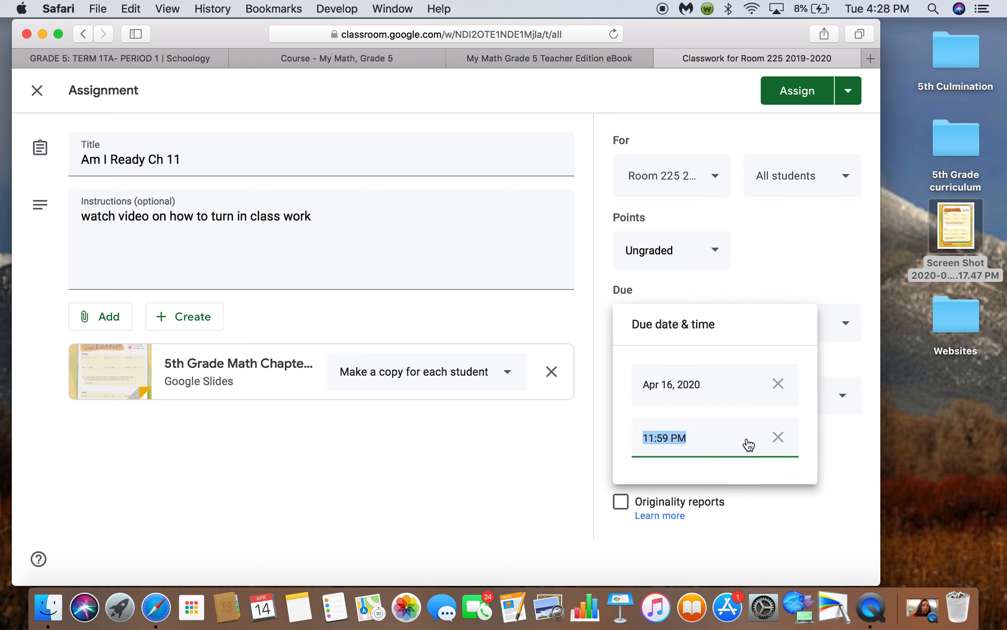
text(3:00pm)
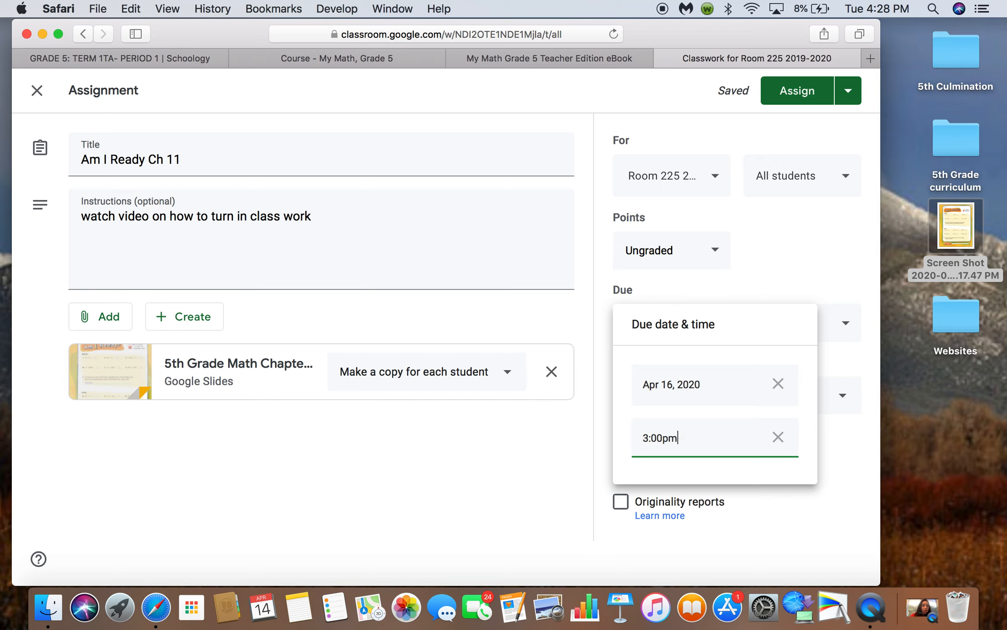
click(799, 499)
click(837, 403)
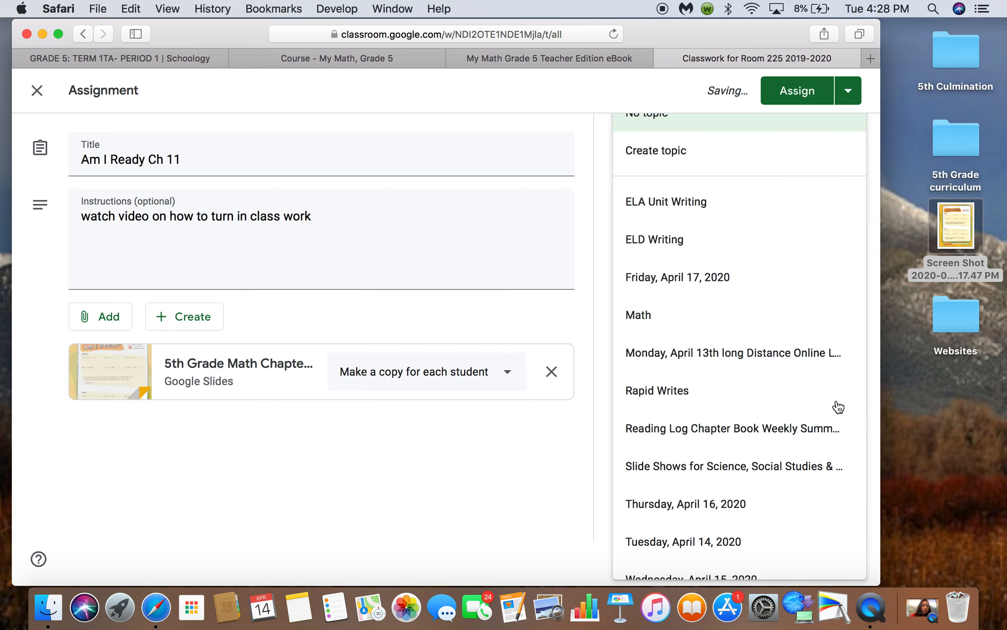
click(644, 316)
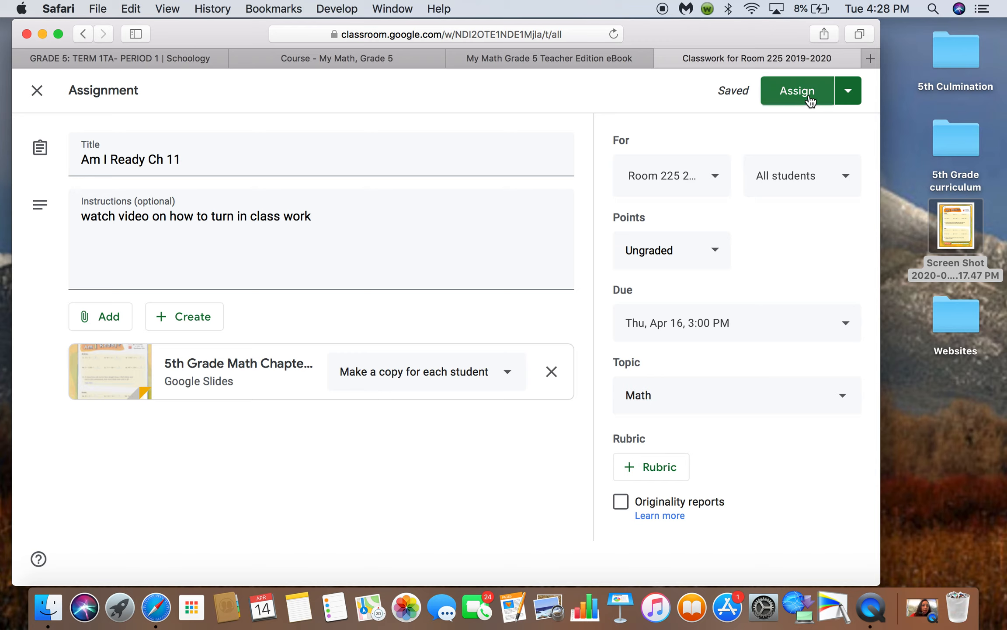
Try out deselecting students in the assignment's recipient list, then restore the selection to All students.
click(846, 175)
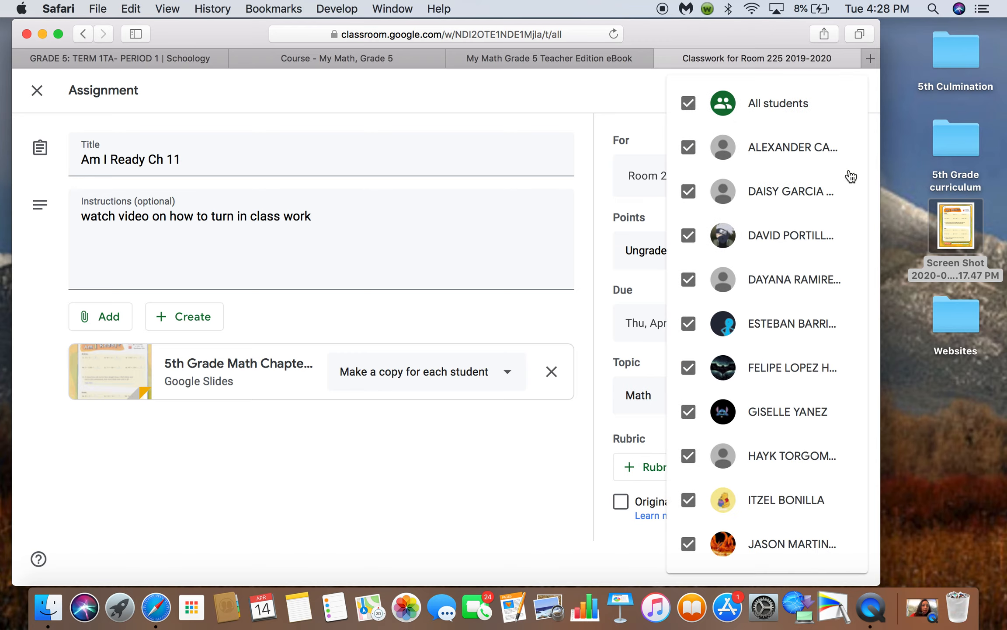
click(690, 148)
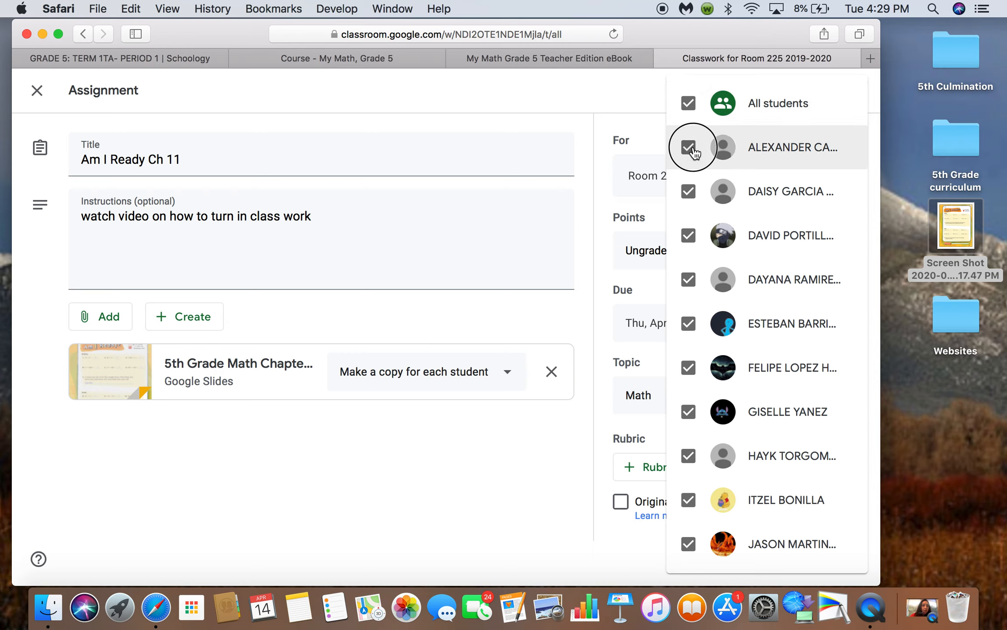
click(689, 105)
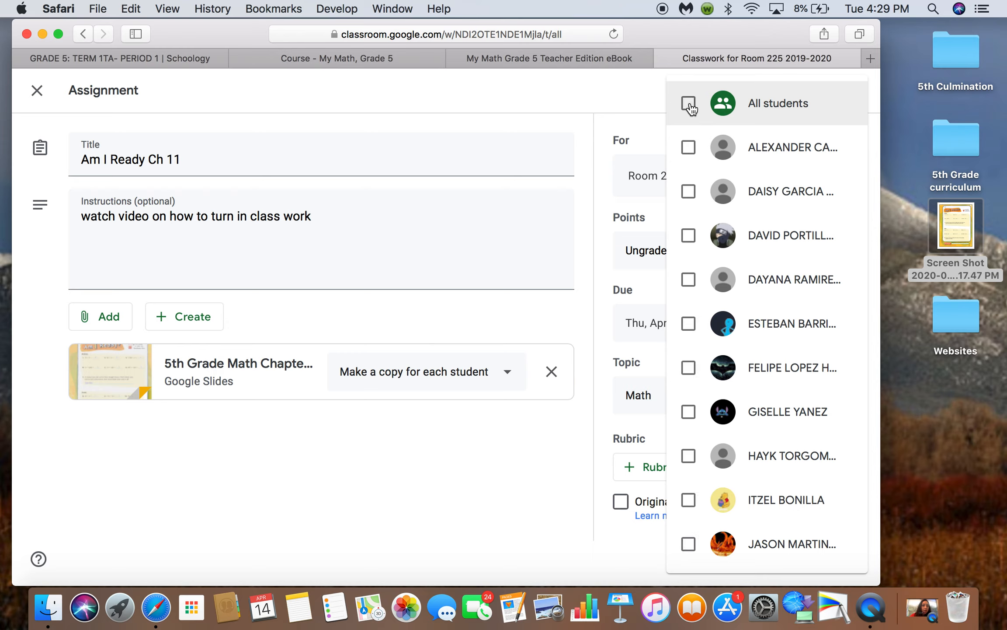
click(689, 147)
click(691, 103)
click(789, 108)
click(689, 103)
click(633, 84)
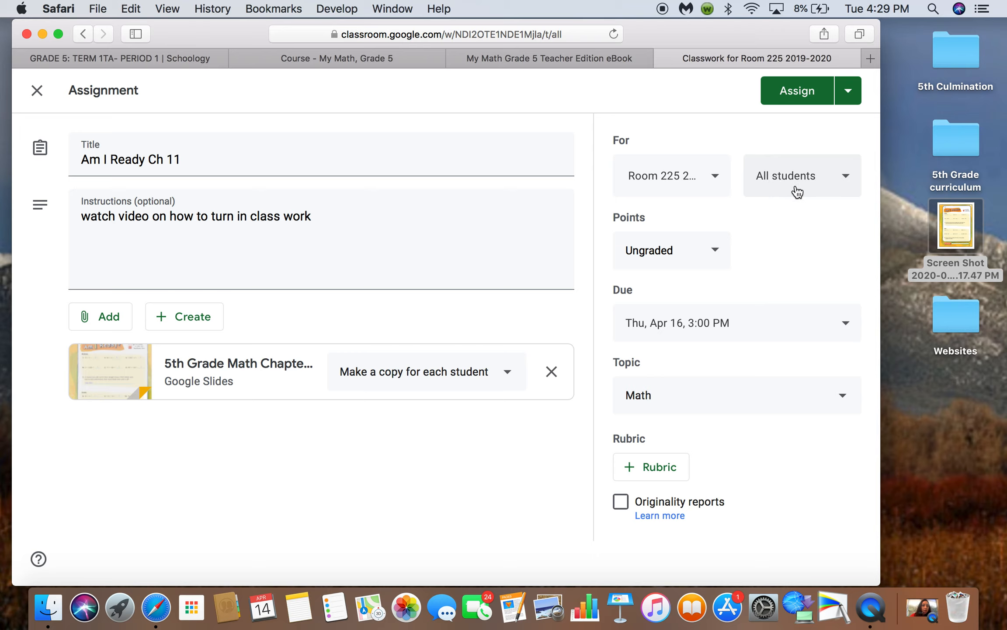
Assign the work to the class and move Am I Ready Ch 11 to the start of the Friday, April 17, 2020 topic.
click(806, 91)
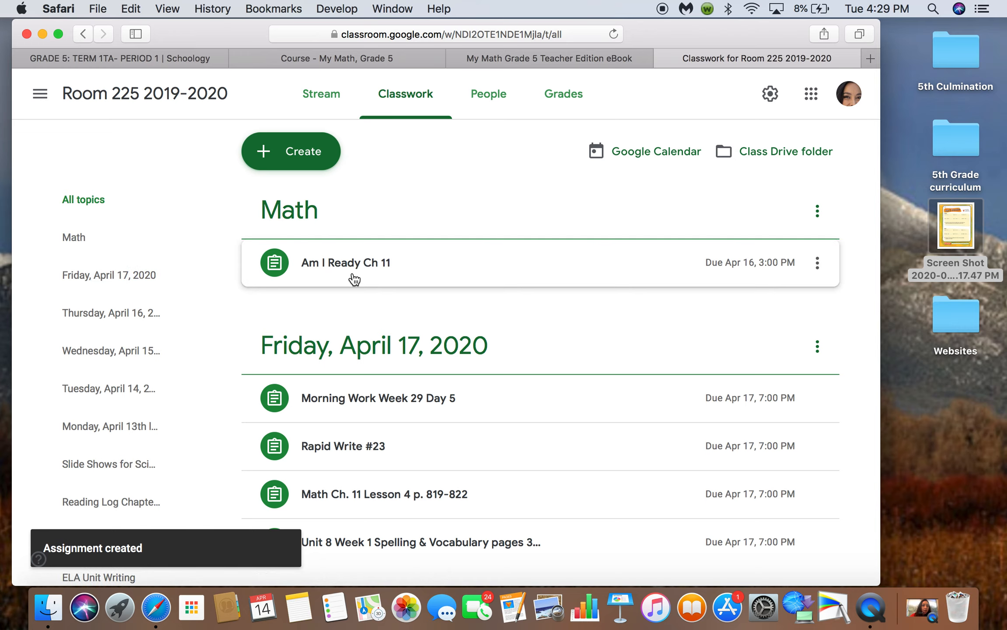
scroll(354, 279, down, 2)
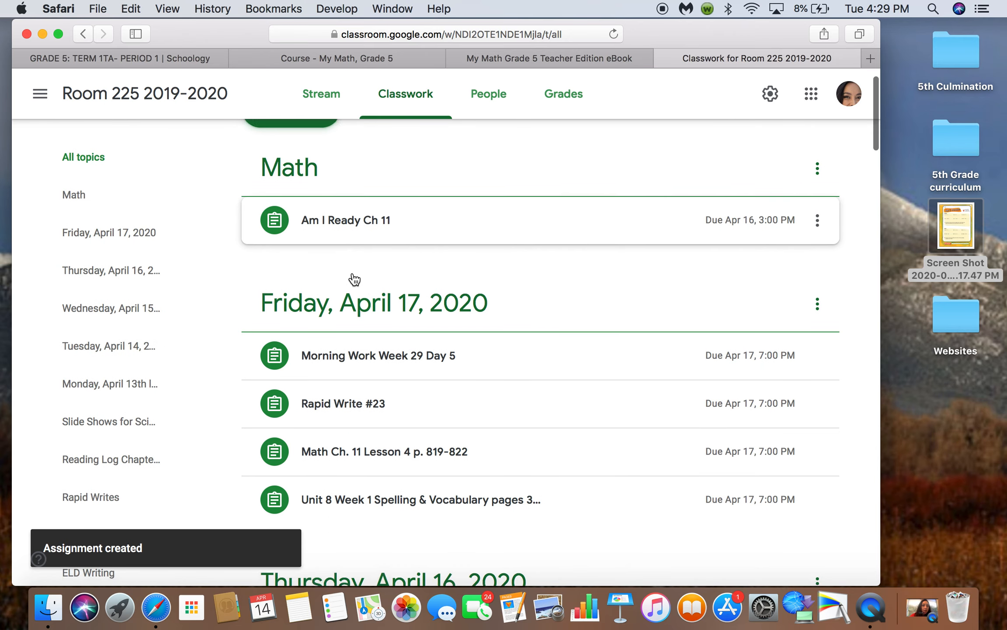
drag(456, 211, 448, 316)
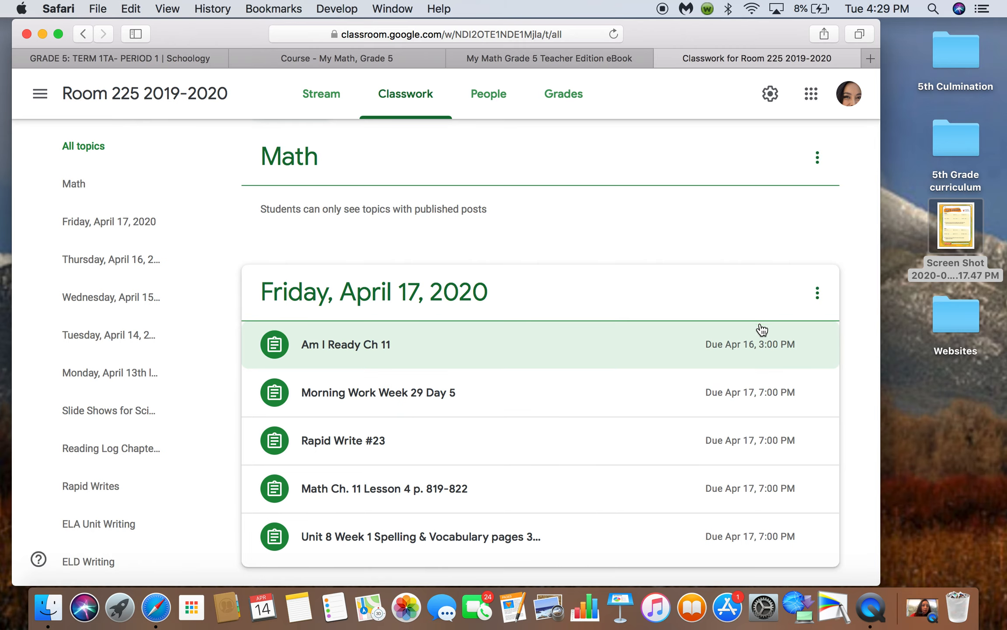
Open the Am I Ready Ch 11 assignment for editing to check its attachment's copy setting, and close the Classroom page.
click(817, 346)
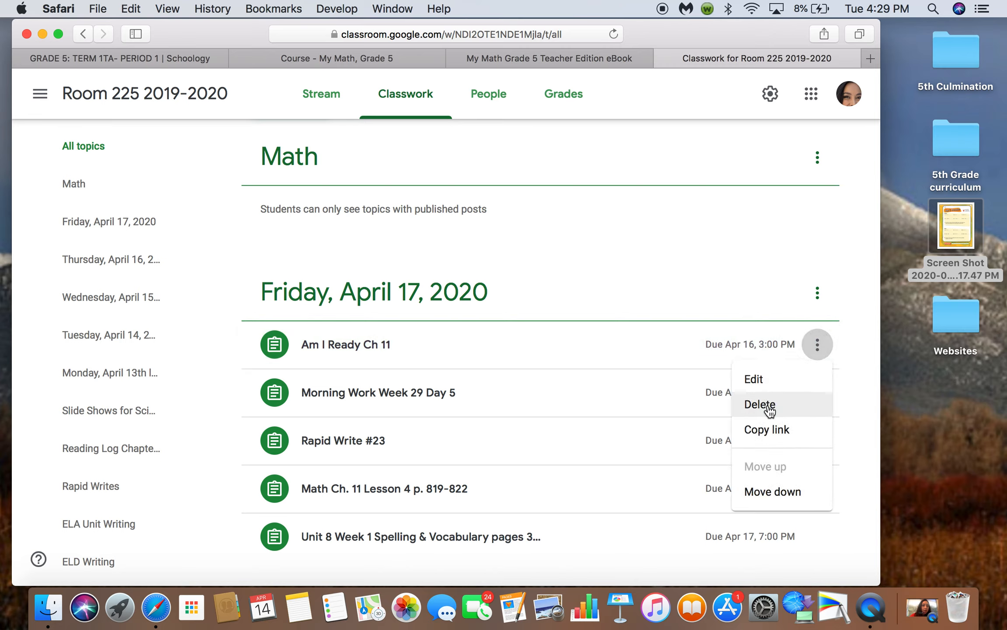
click(762, 387)
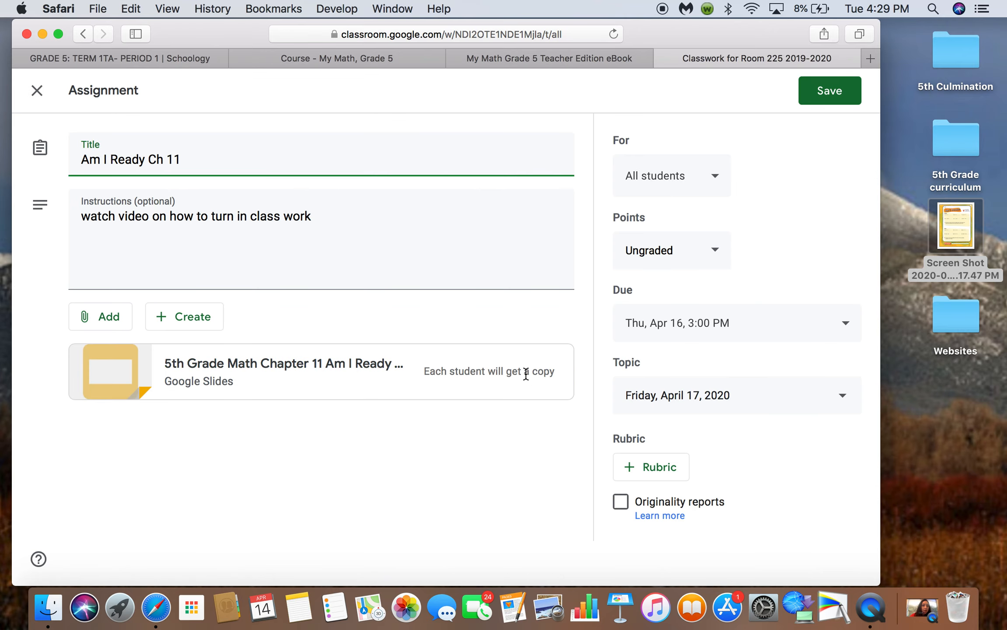
click(501, 372)
drag(501, 373, 523, 375)
click(570, 411)
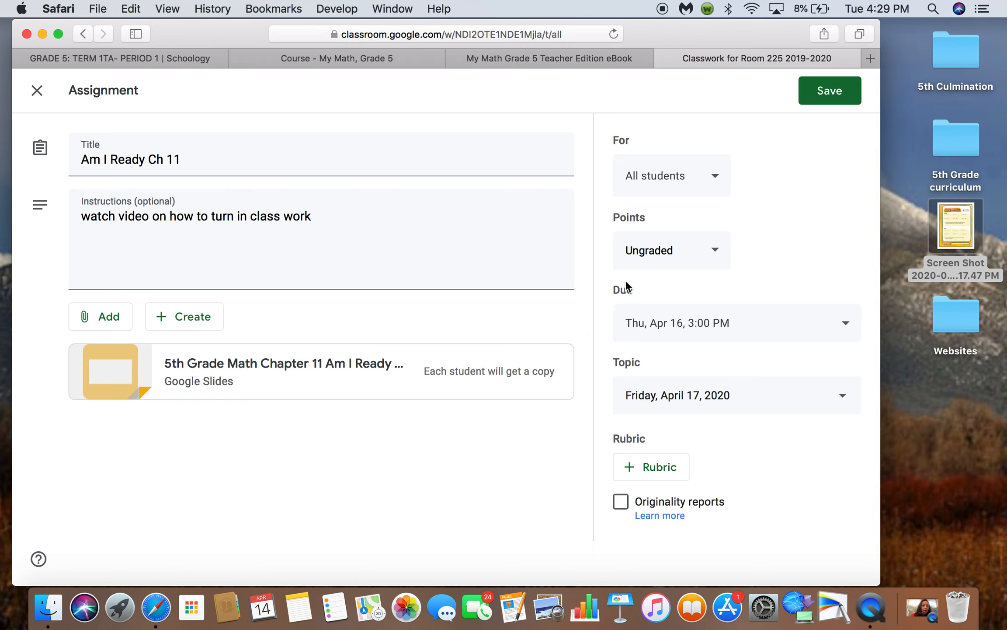
click(659, 56)
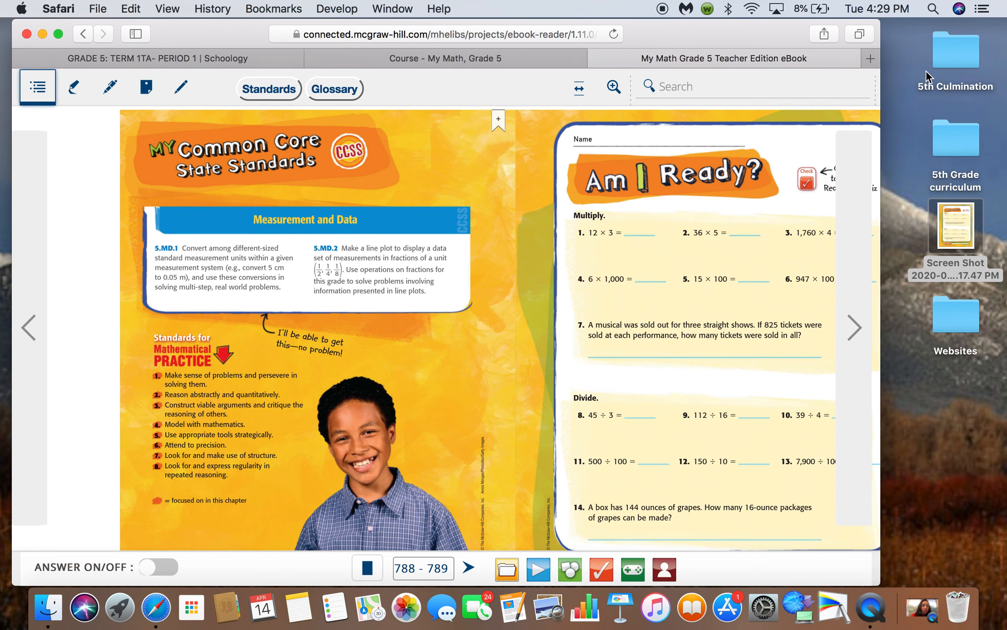
click(871, 58)
text(class)
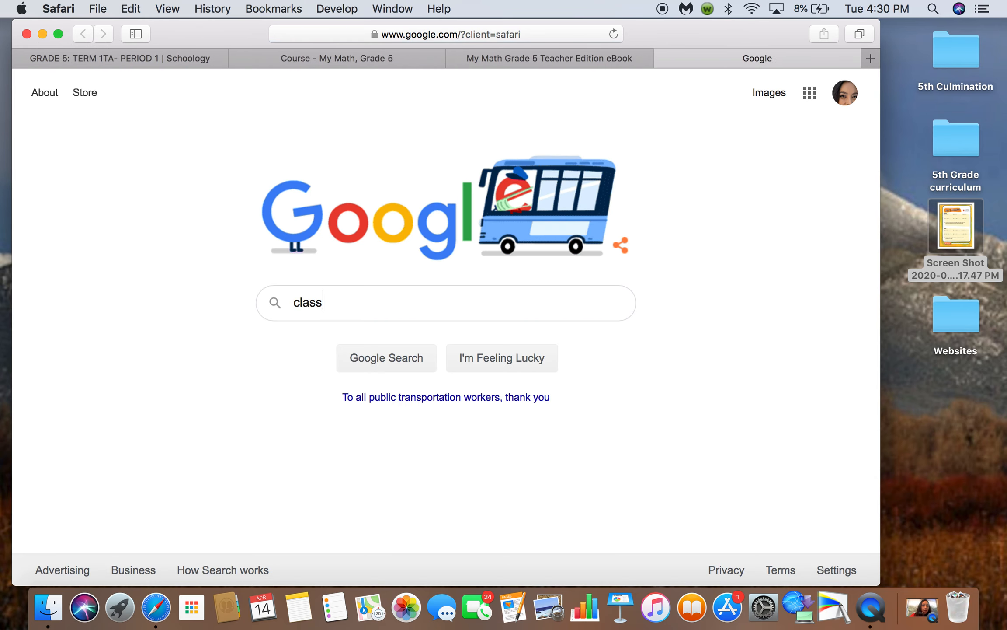
text( goo)
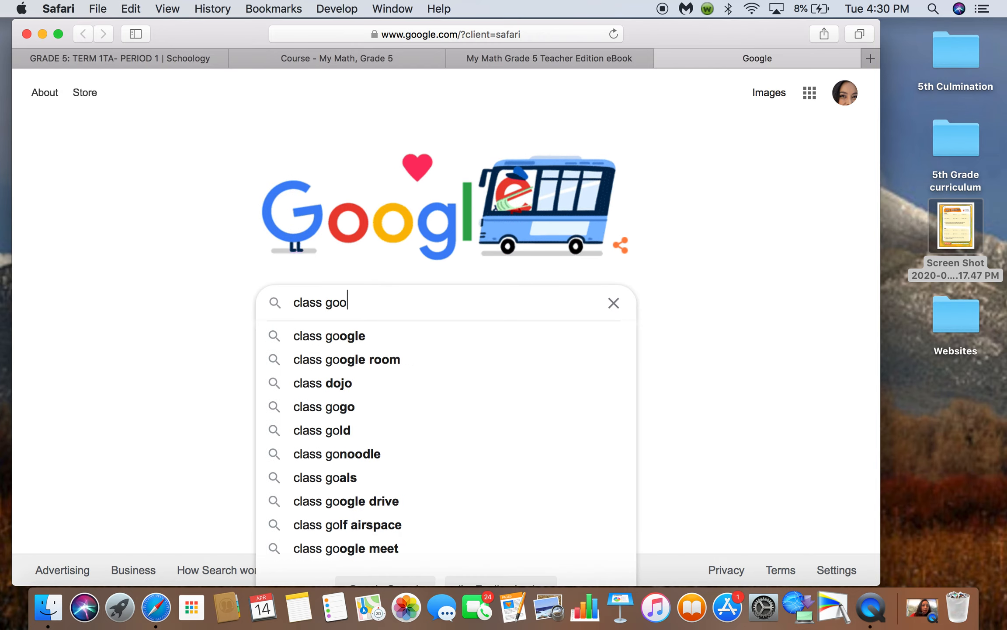
click(399, 334)
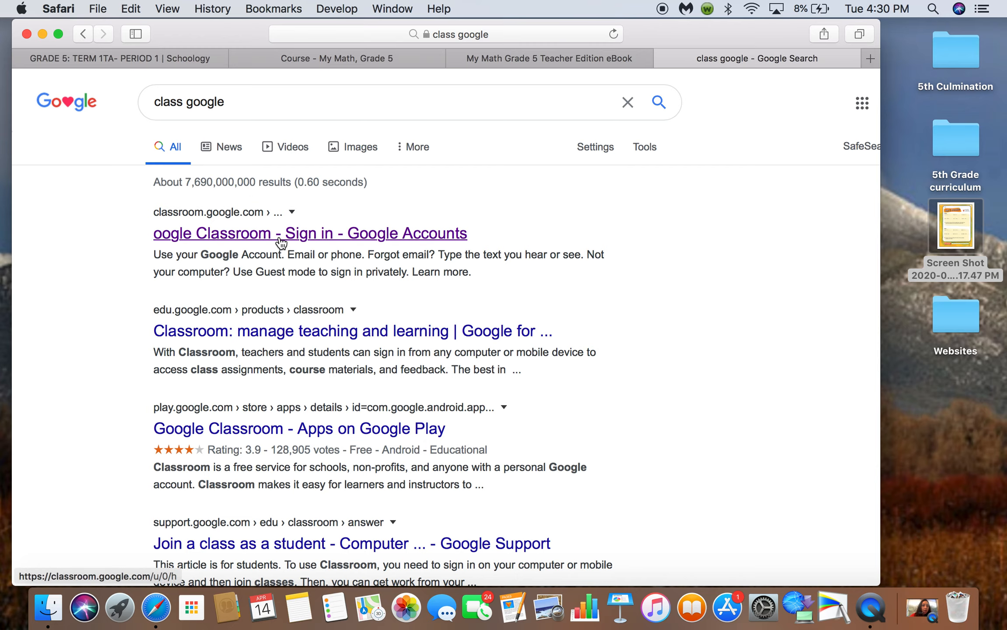
click(280, 235)
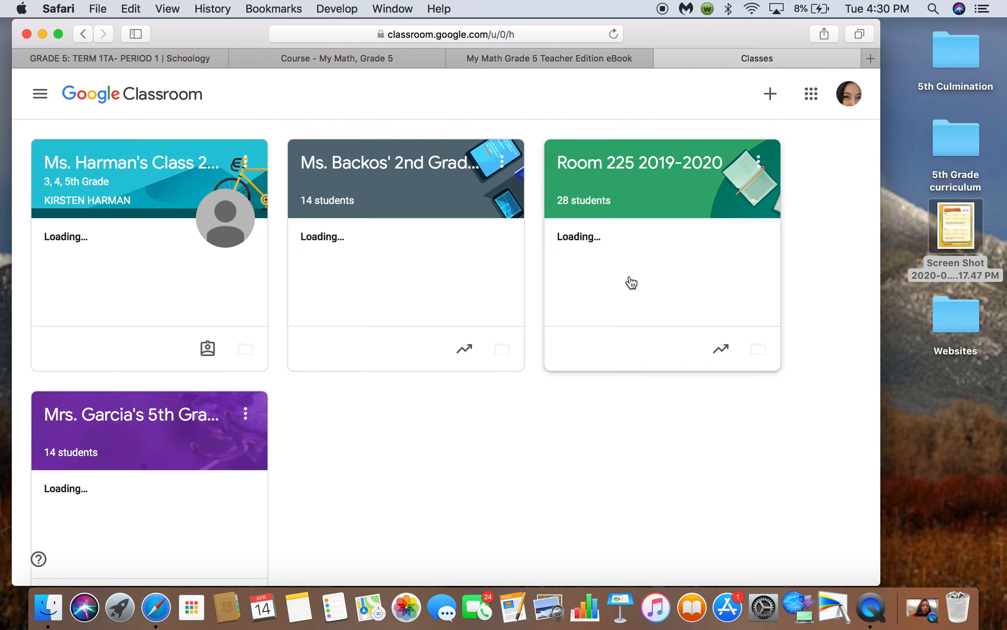
click(633, 162)
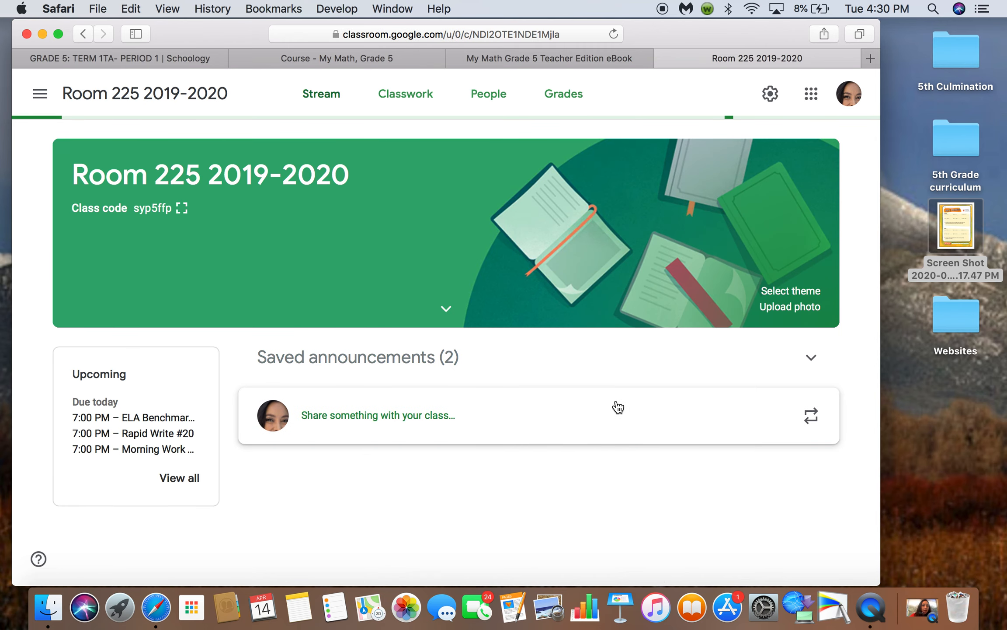
click(413, 100)
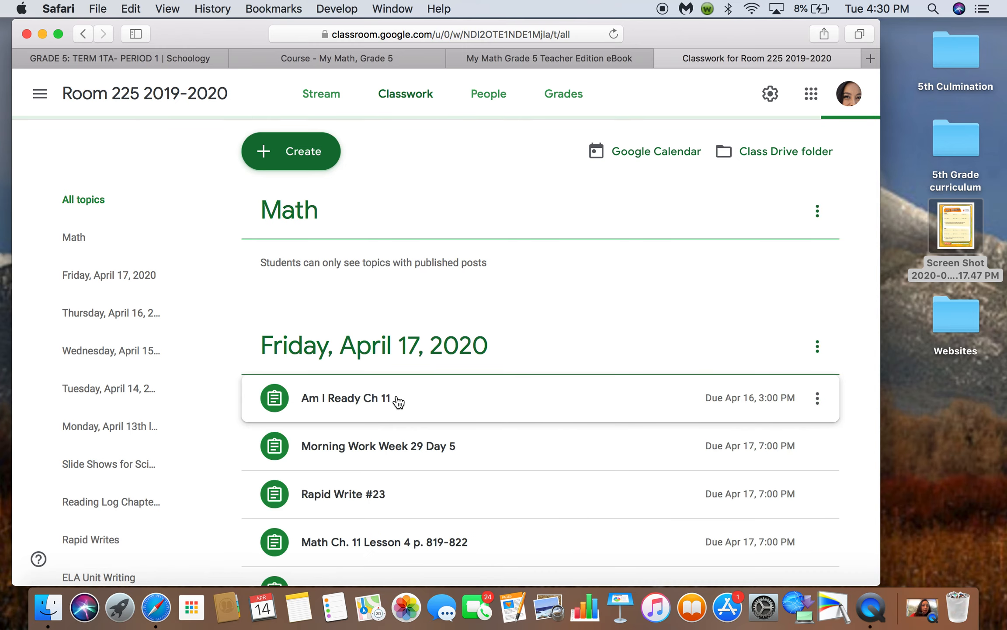
Move the Am I Ready Ch 11 assignment into the Math topic, and delete the Math topic while keeping its post.
drag(375, 397, 374, 266)
click(602, 308)
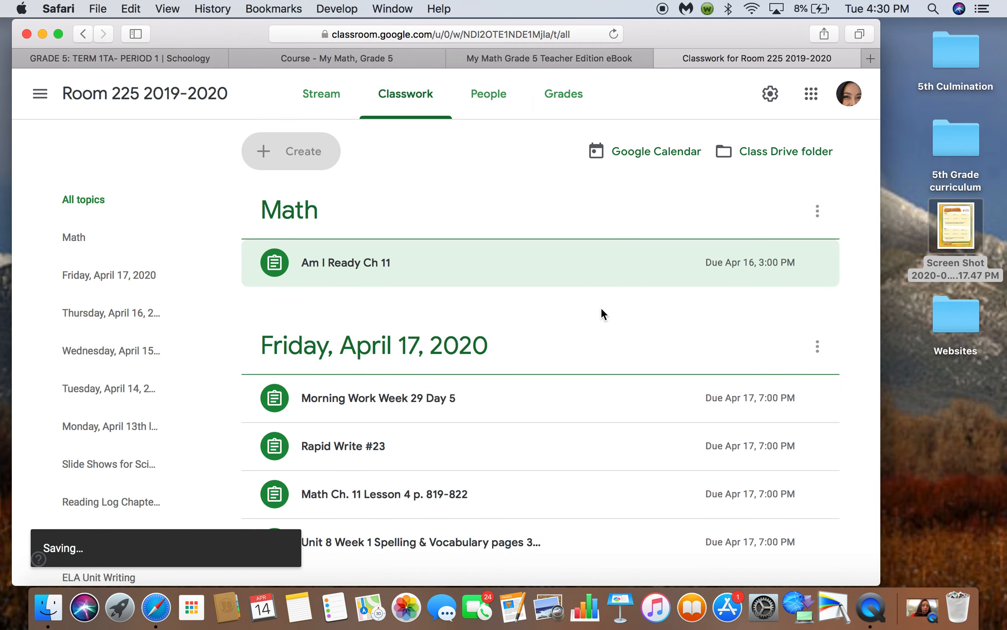
click(818, 212)
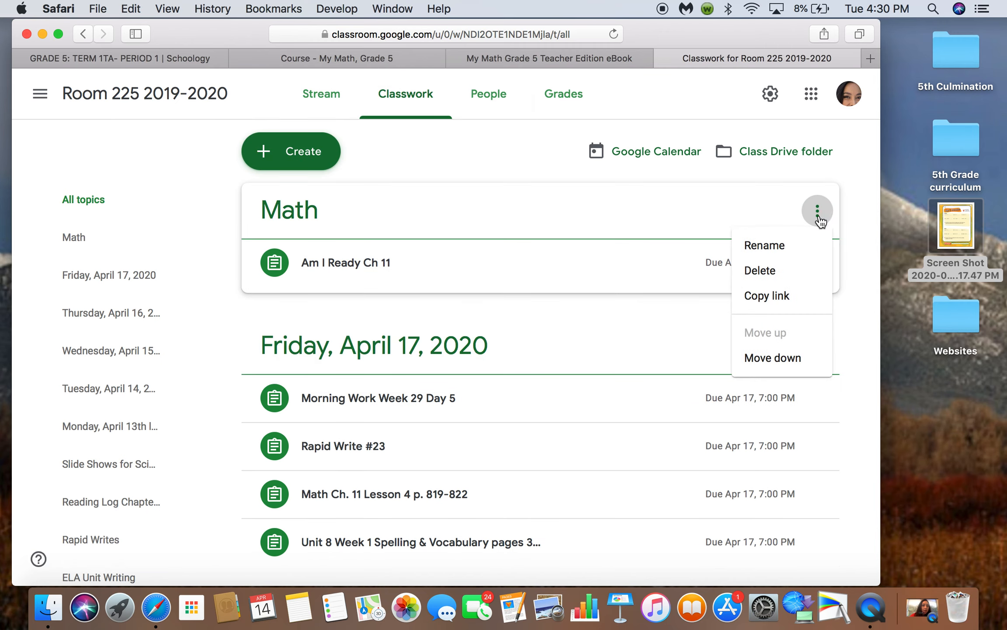
click(772, 274)
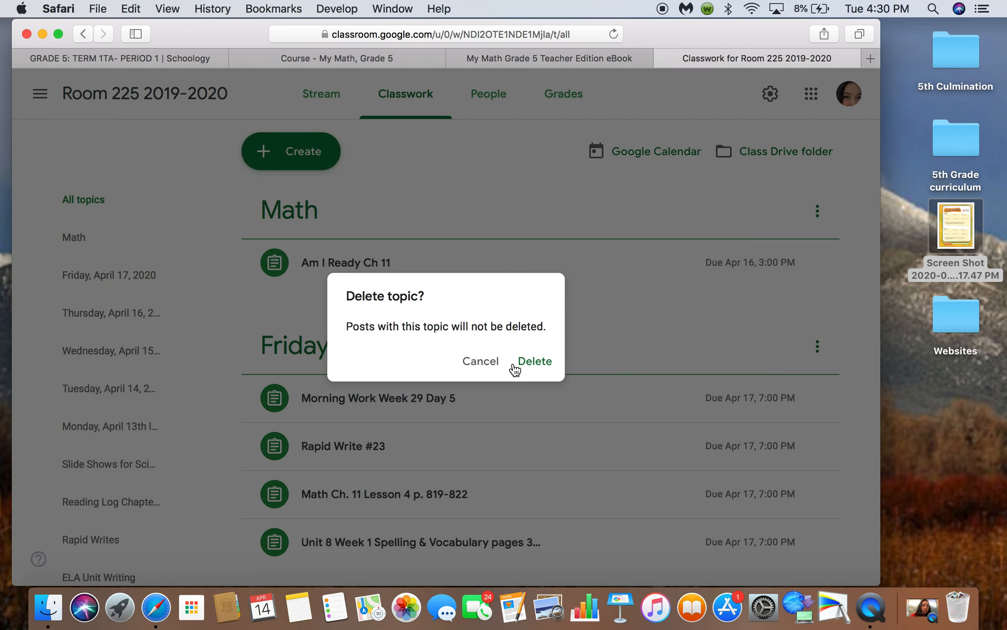
click(537, 363)
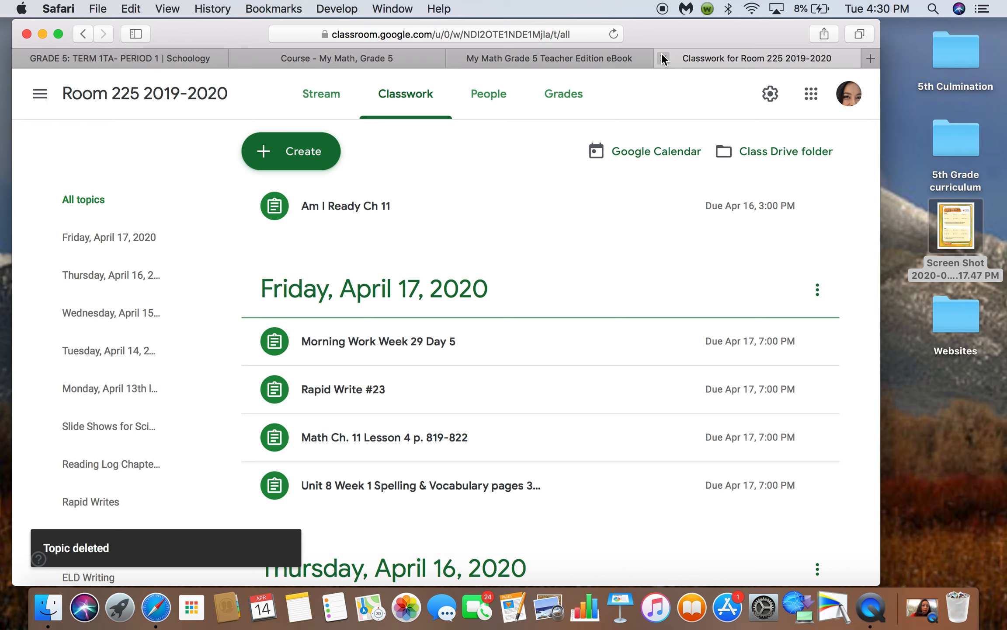
Close the Classroom page and minimize the browser window.
click(662, 56)
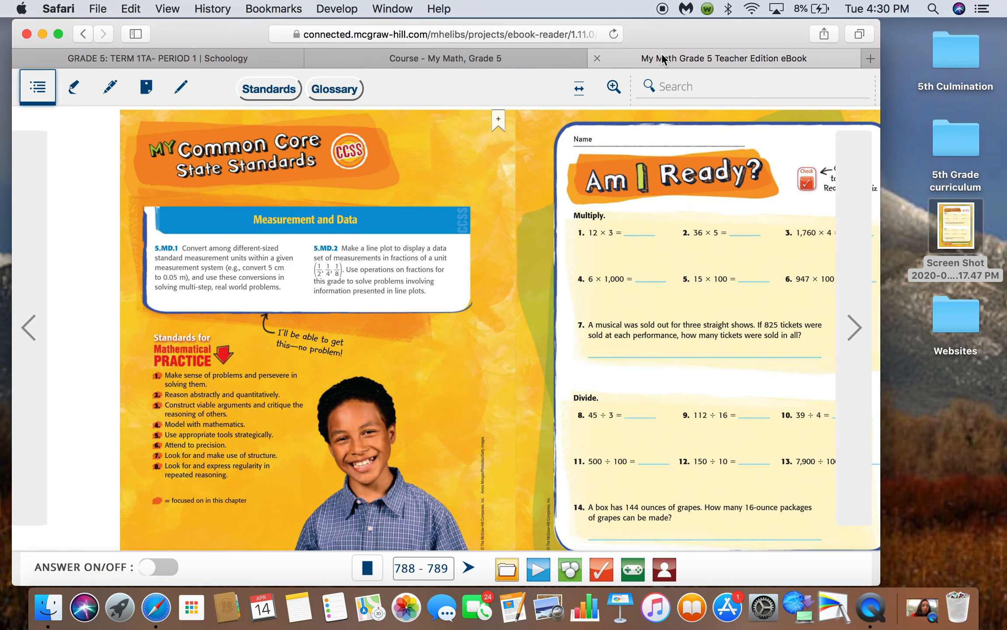
click(43, 34)
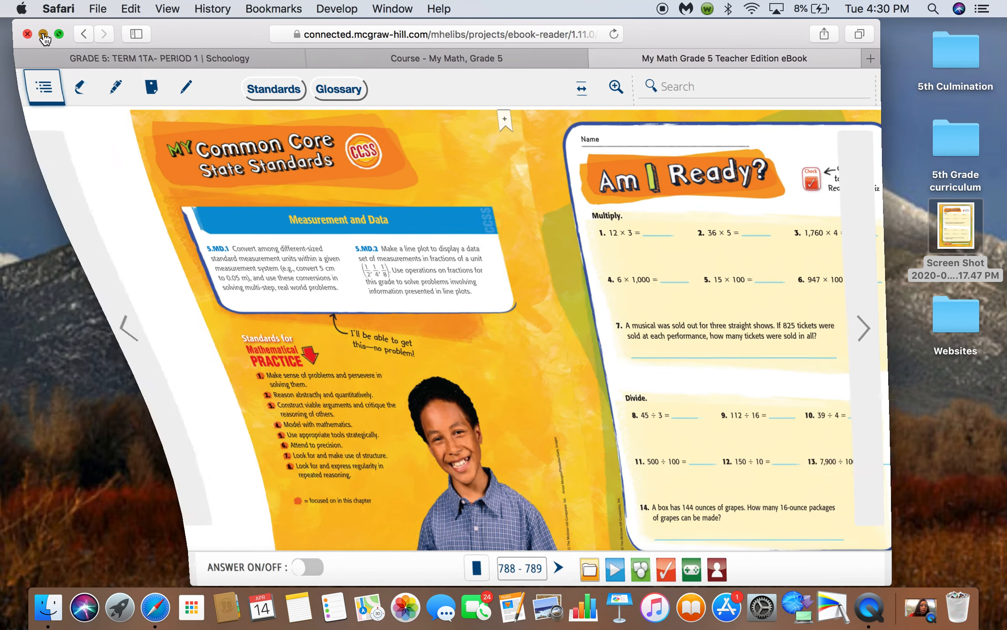